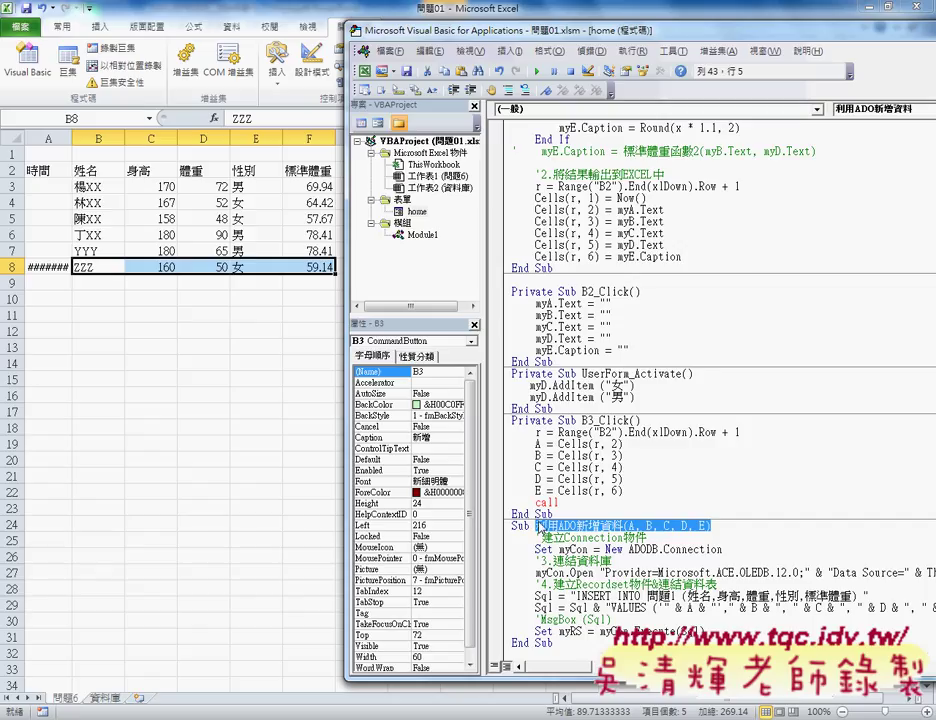
# Append 利用ADO新增資料(A, B, C, D, E) to the call line at the end of B3_Click, making it a Call statement
pyautogui.click(586, 502)
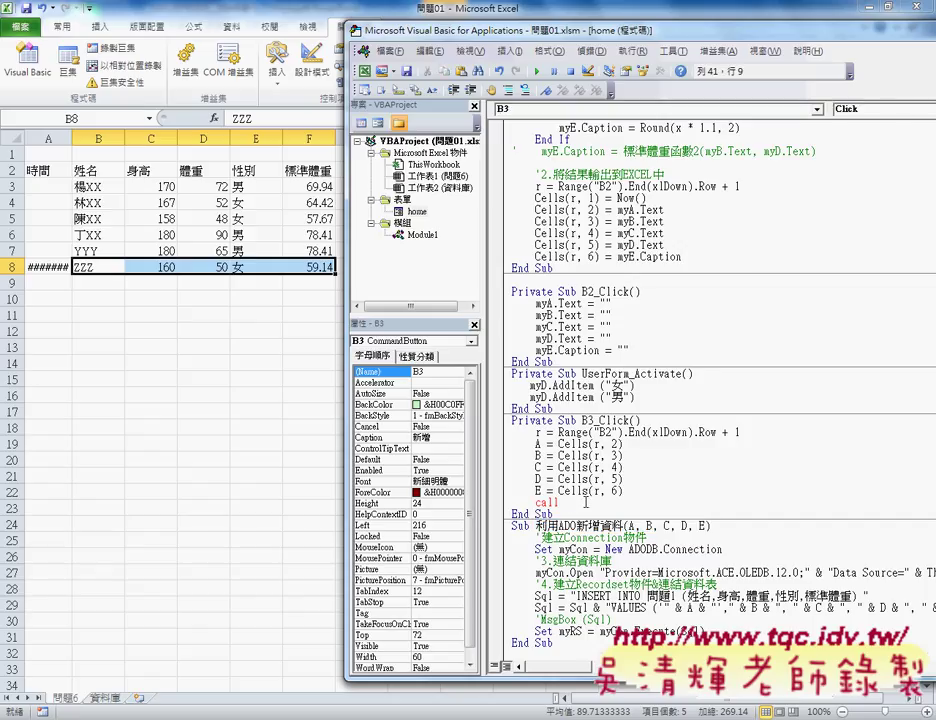
pyautogui.write('利用ADO新增資料(A, B, C, D, E)')
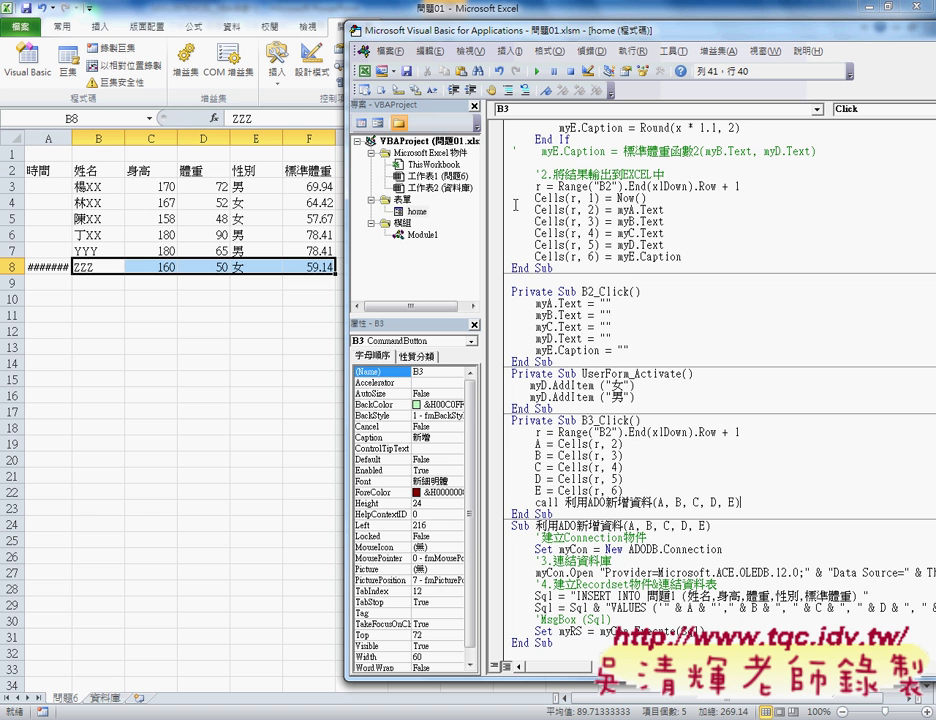
pyautogui.moveTo(475, 31); pyautogui.dragTo(216, 32)
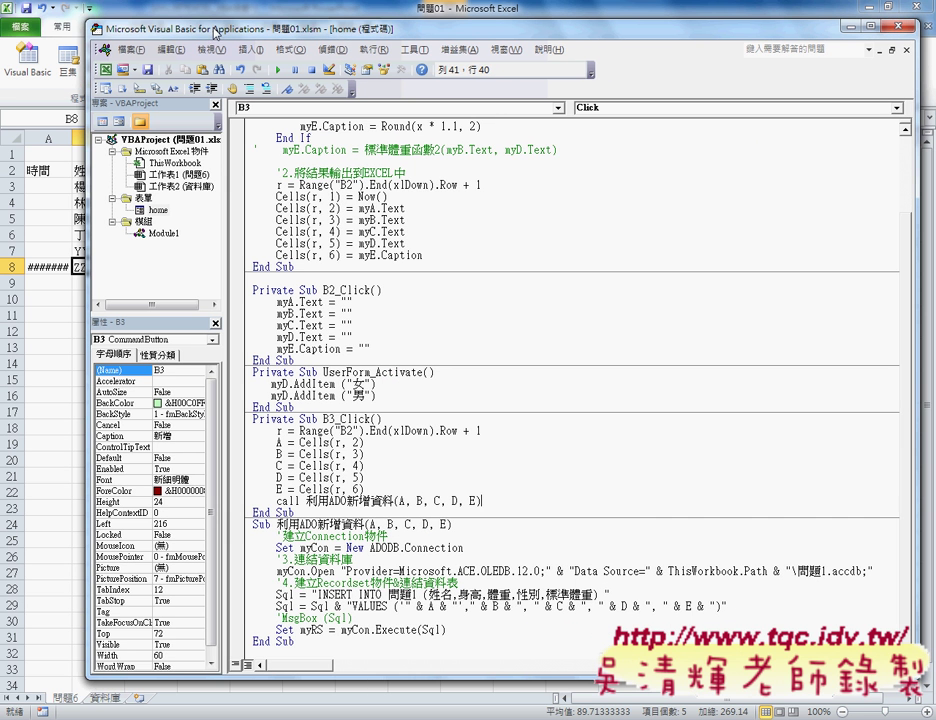
pyautogui.press('Down')
pyautogui.press('Down')
pyautogui.press('Down')
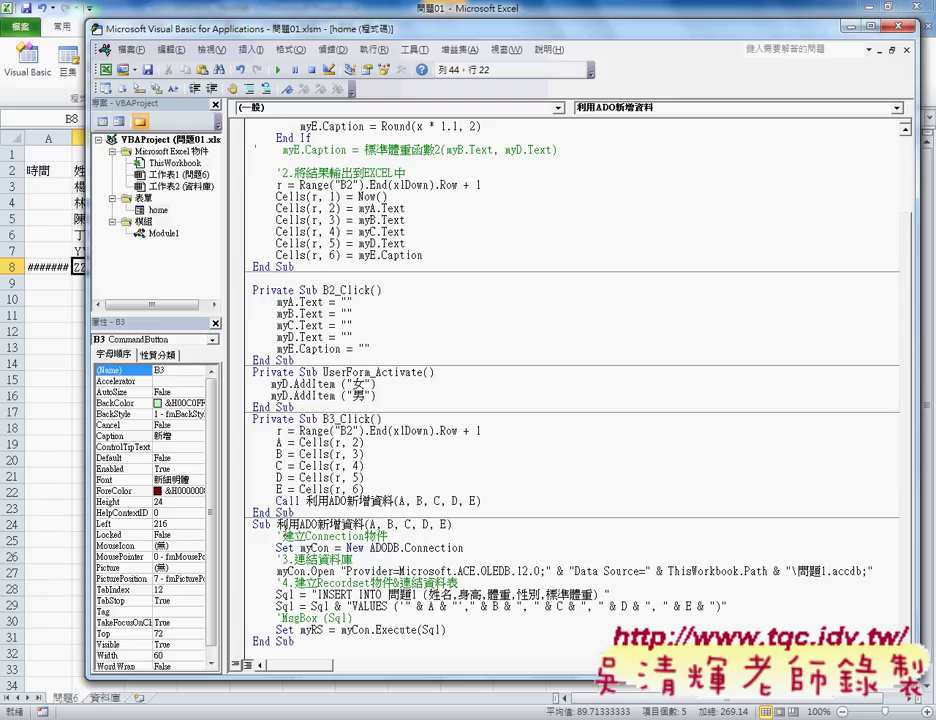
pyautogui.moveTo(370, 524); pyautogui.dragTo(448, 524)
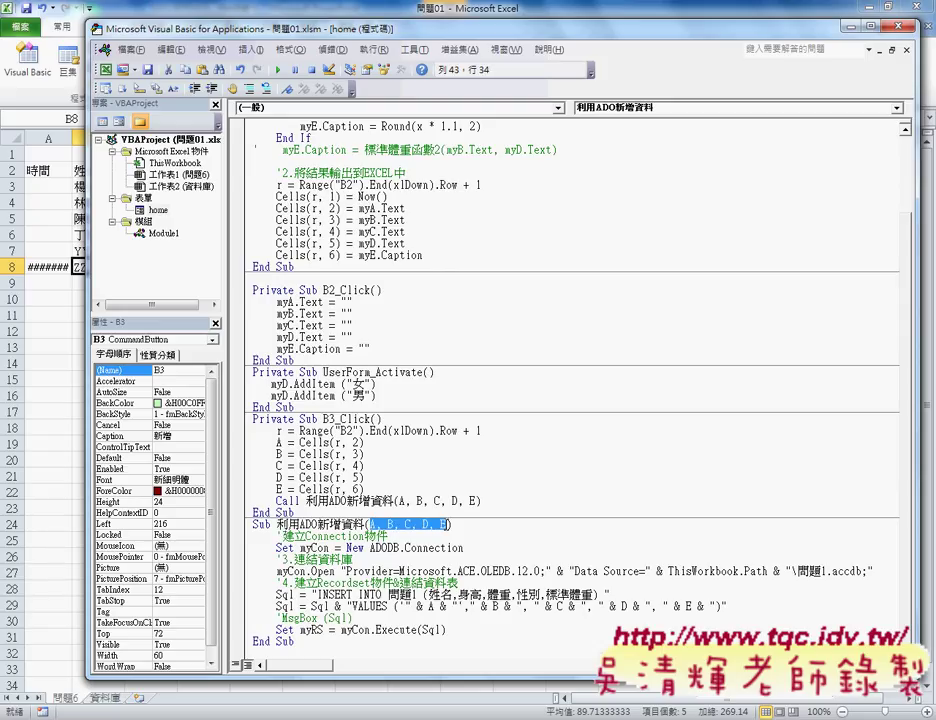
pyautogui.moveTo(398, 500); pyautogui.dragTo(479, 500)
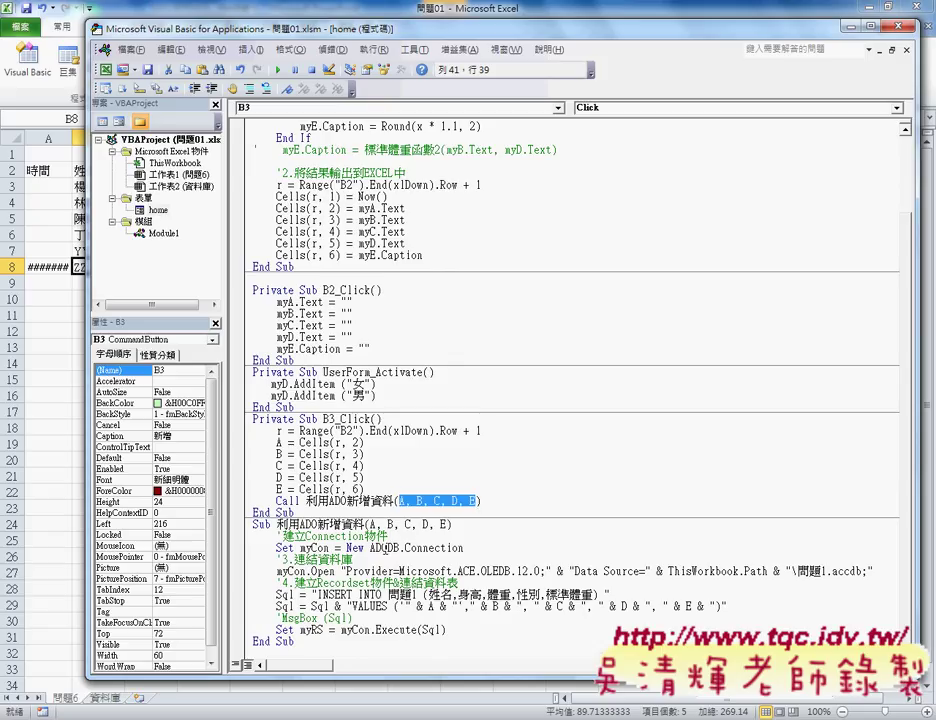
pyautogui.doubleClick(314, 548)
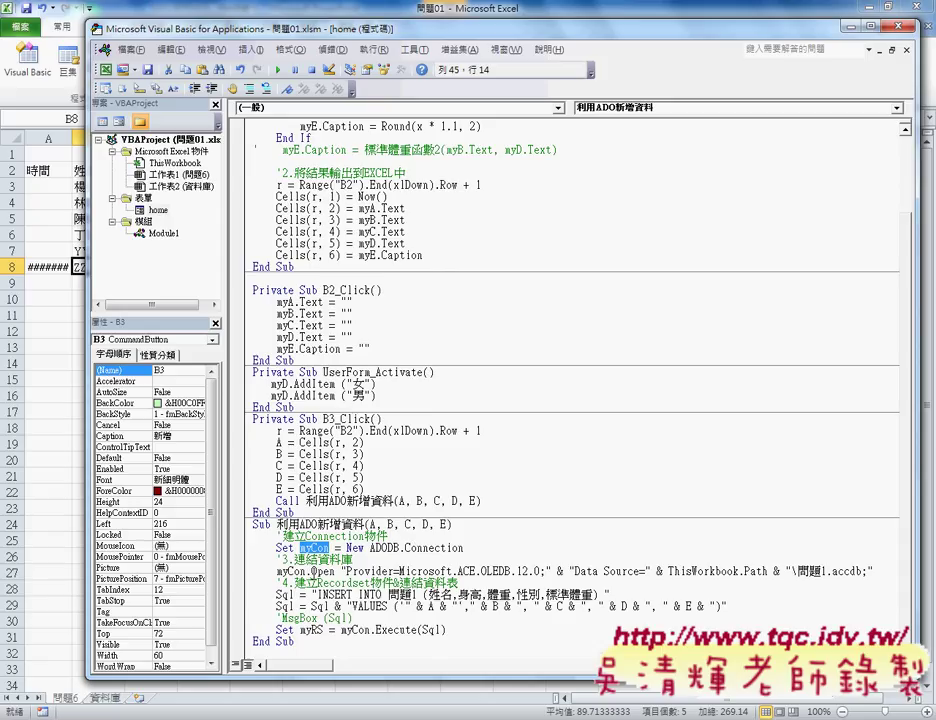
pyautogui.click(357, 571)
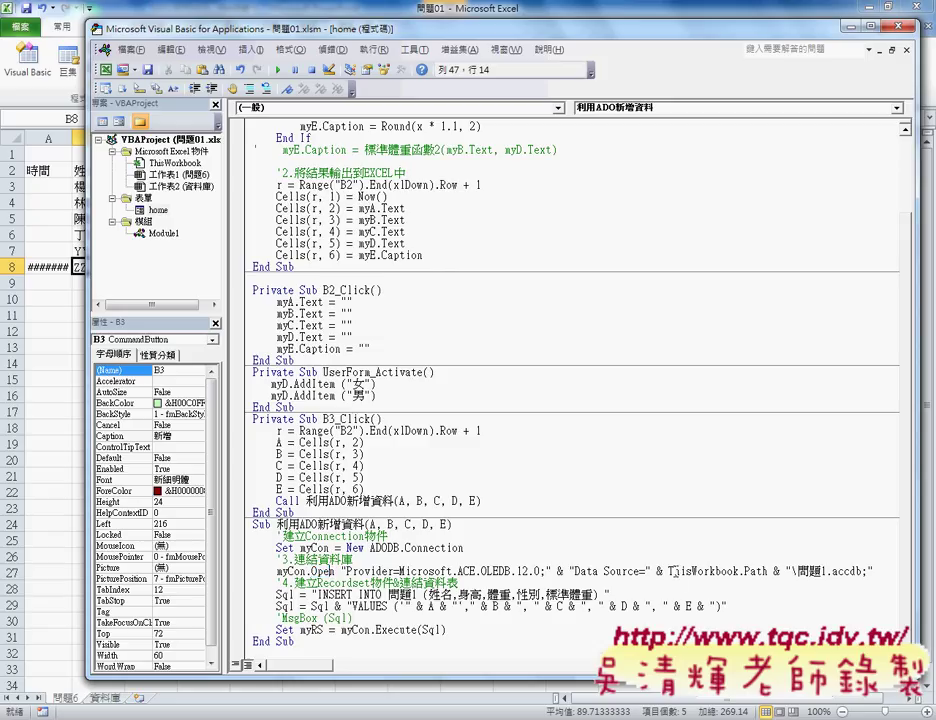
pyautogui.moveTo(669, 571); pyautogui.dragTo(740, 571)
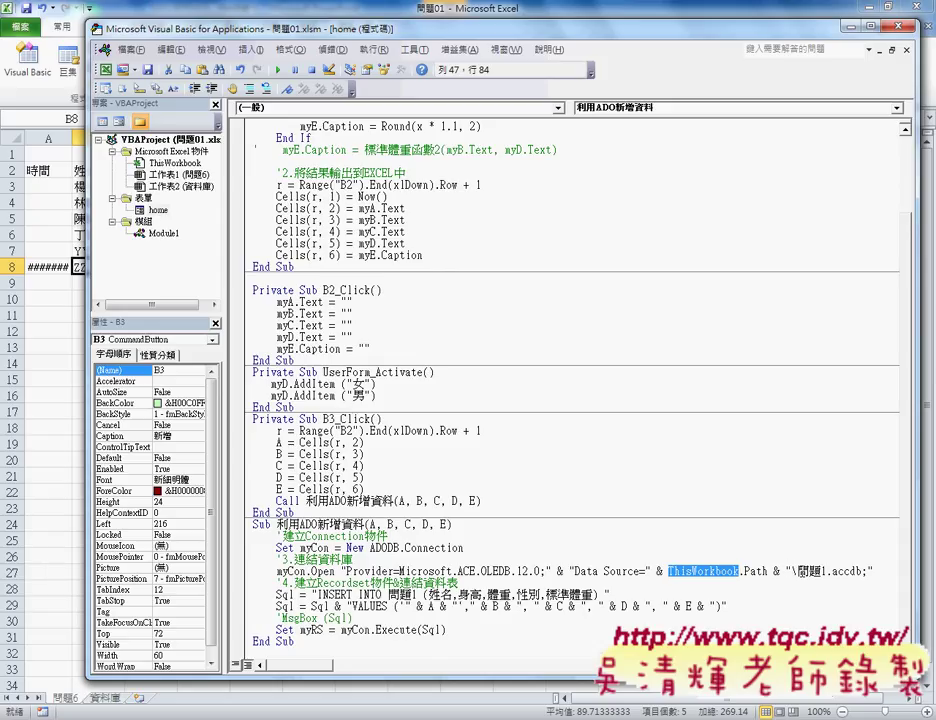
pyautogui.moveTo(797, 571); pyautogui.dragTo(864, 573)
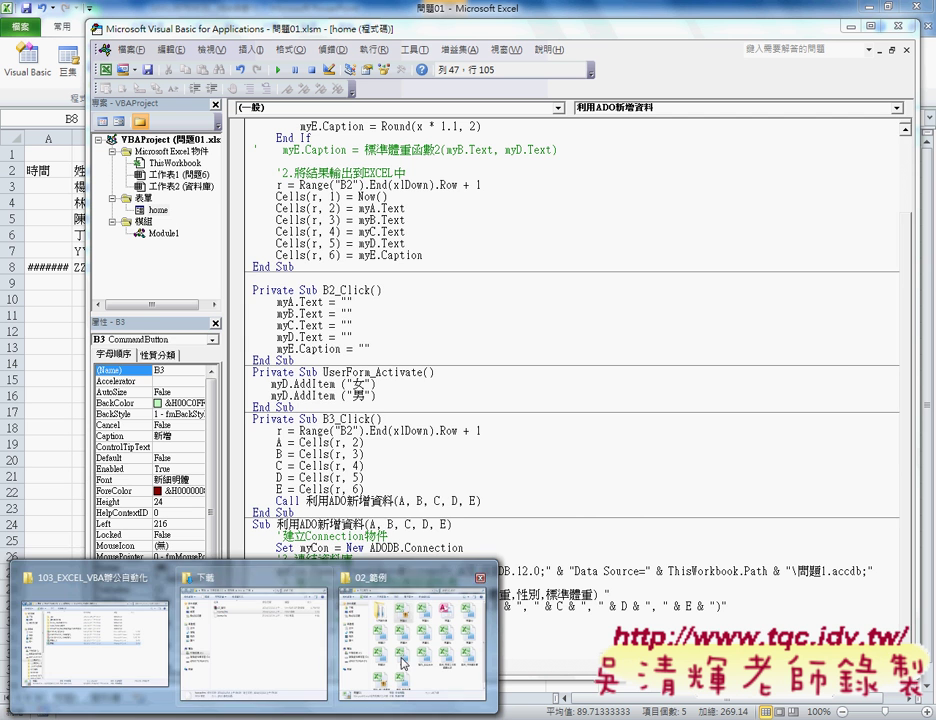
pyautogui.click(425, 668)
pyautogui.moveTo(505, 223); pyautogui.dragTo(240, 170)
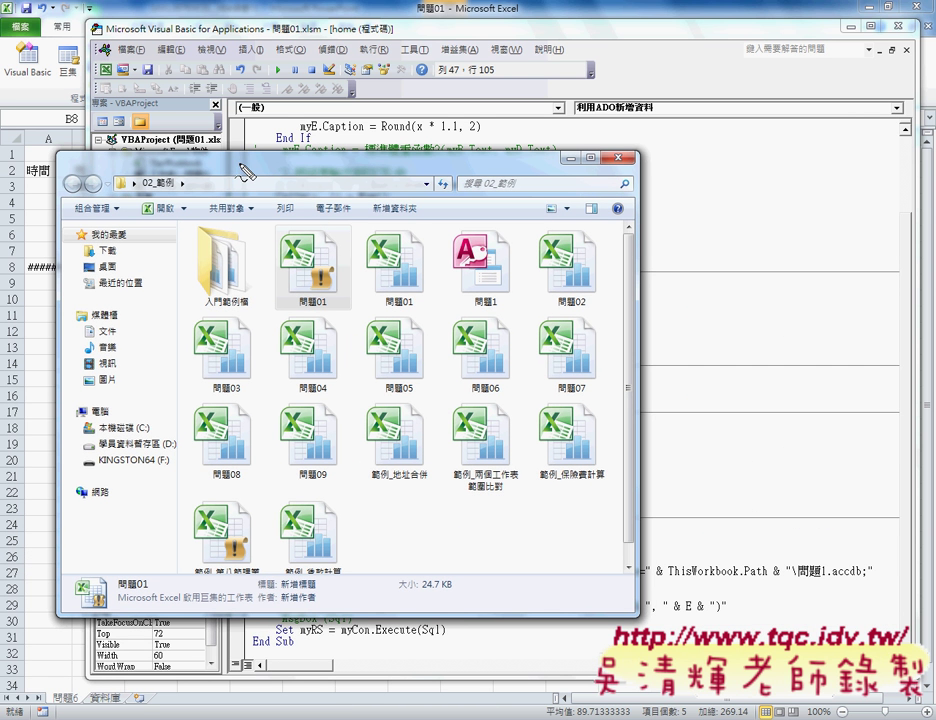
pyautogui.moveTo(283, 318); pyautogui.dragTo(350, 305)
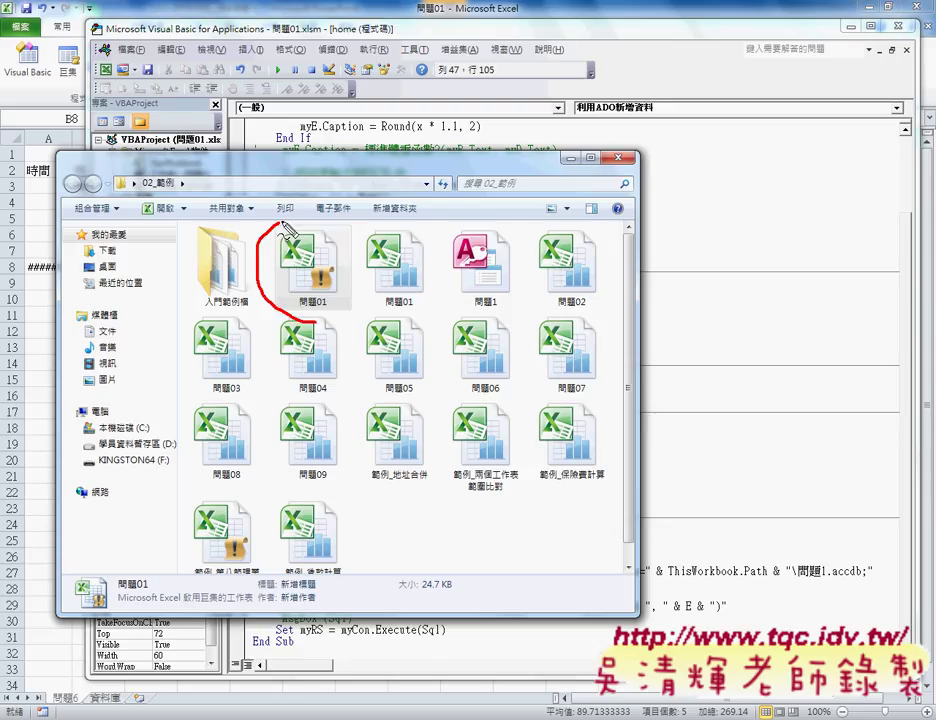
pyautogui.moveTo(498, 325); pyautogui.dragTo(495, 318)
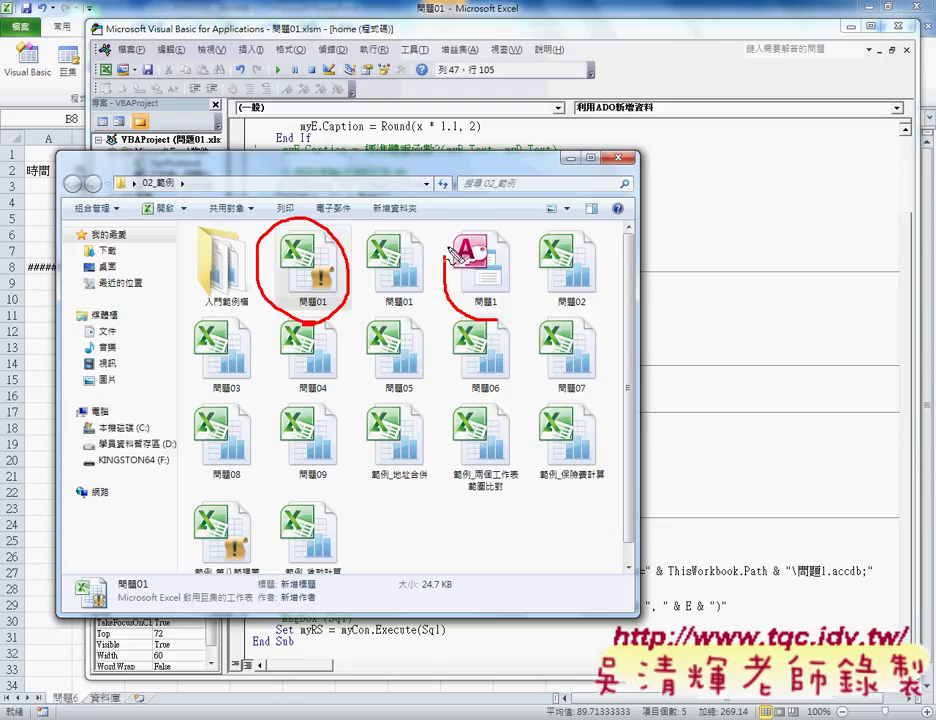
pyautogui.moveTo(344, 205)
pyautogui.mouseDown()
pyautogui.moveTo(407, 178)
pyautogui.moveTo(450, 208)
pyautogui.mouseUp()
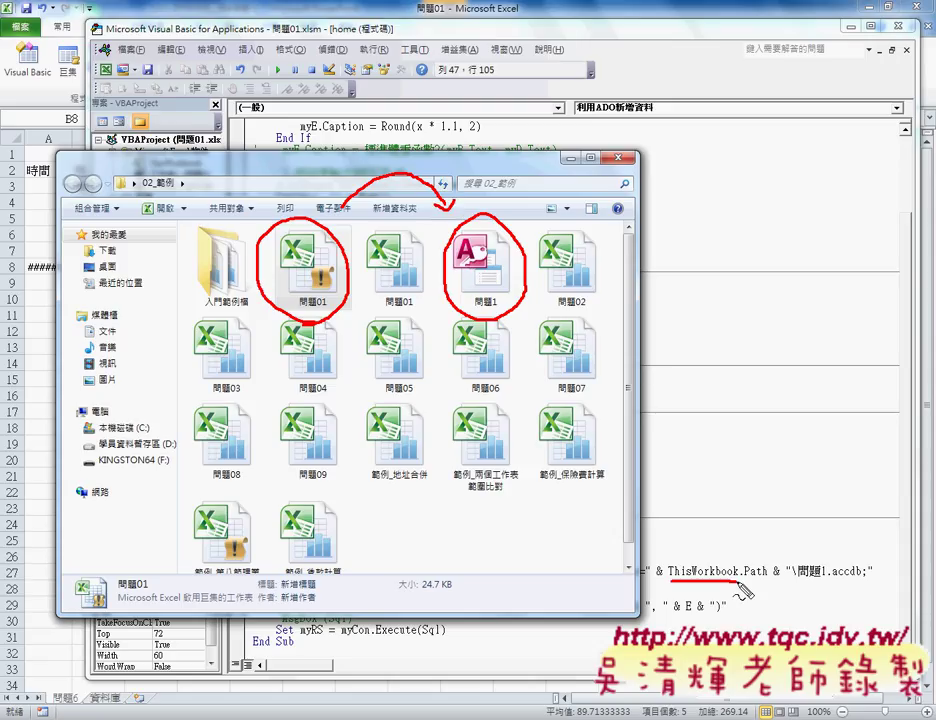
pyautogui.moveTo(770, 577)
pyautogui.mouseDown()
pyautogui.moveTo(335, 360)
pyautogui.moveTo(312, 336)
pyautogui.mouseUp()
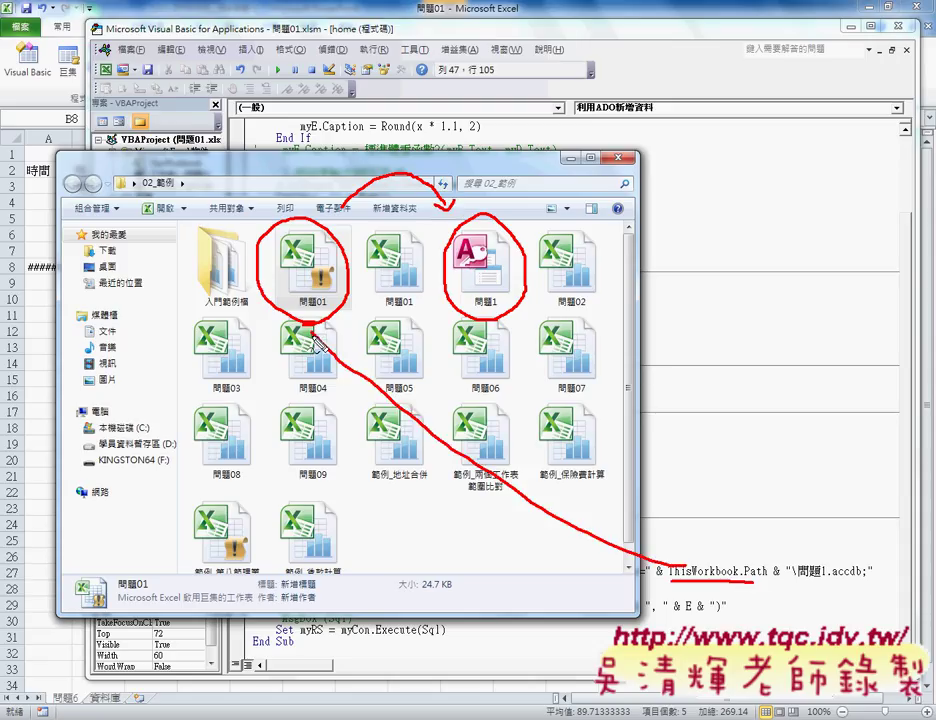
pyautogui.moveTo(750, 580); pyautogui.dragTo(769, 578)
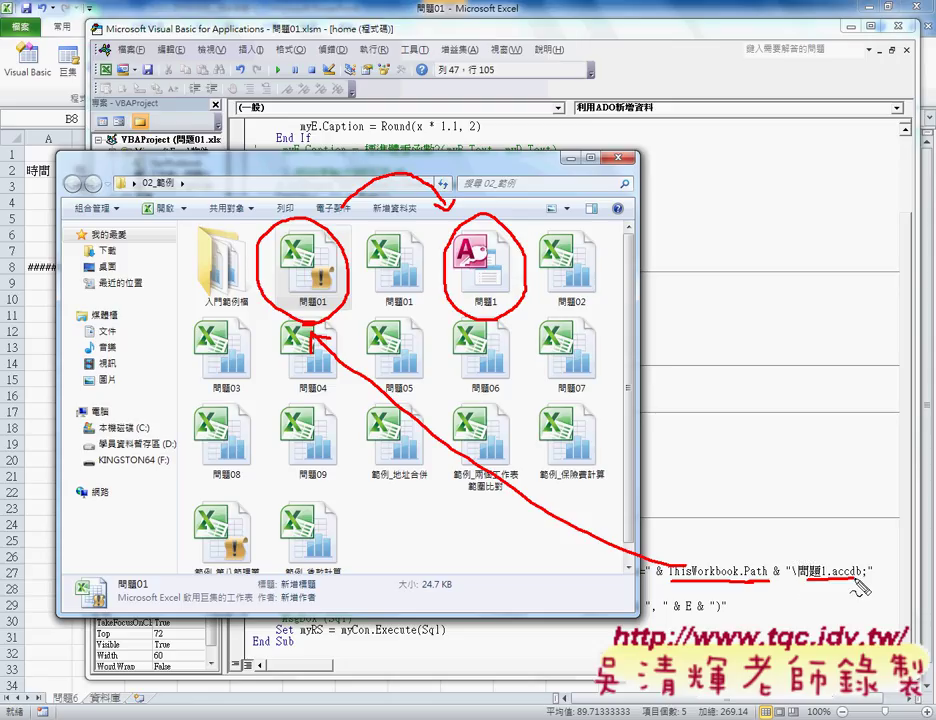
pyautogui.moveTo(812, 580)
pyautogui.mouseDown()
pyautogui.moveTo(868, 578)
pyautogui.moveTo(552, 316)
pyautogui.moveTo(571, 312)
pyautogui.mouseUp()
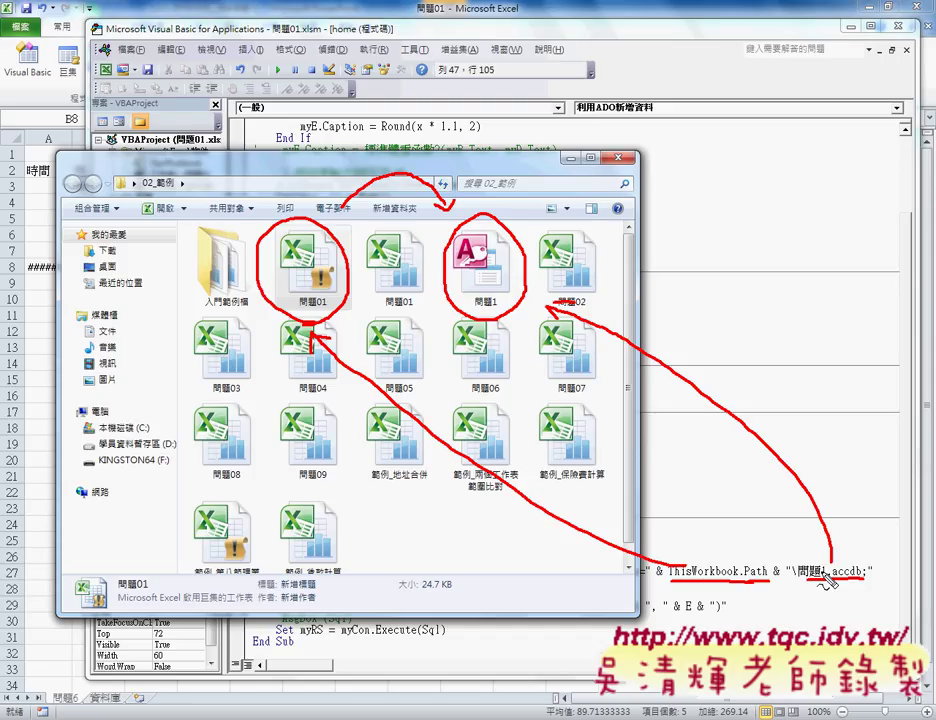
pyautogui.press('Escape')
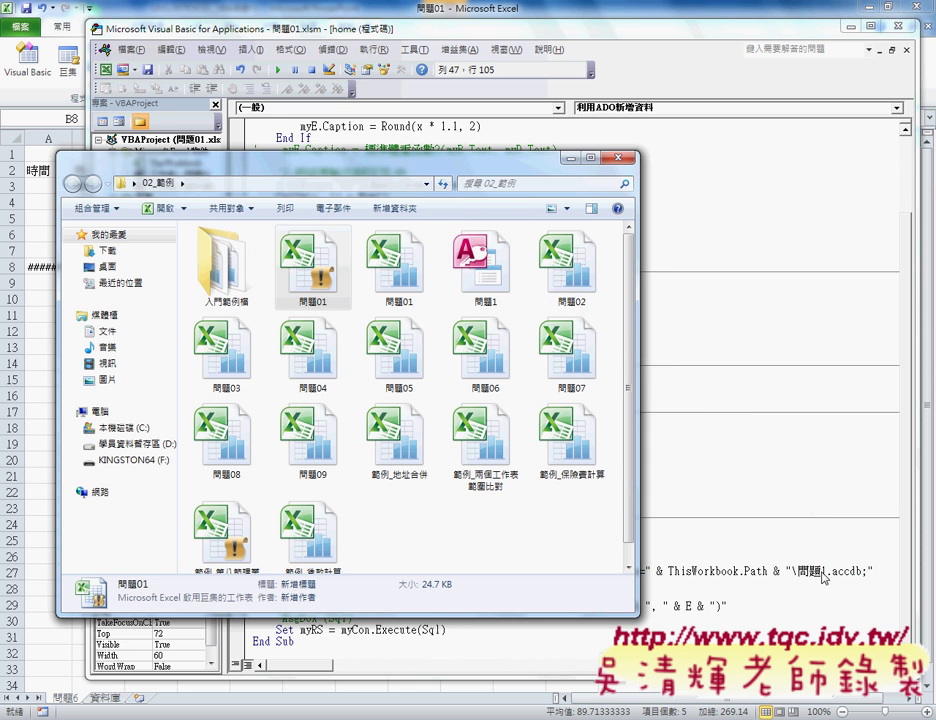
pyautogui.click(824, 577)
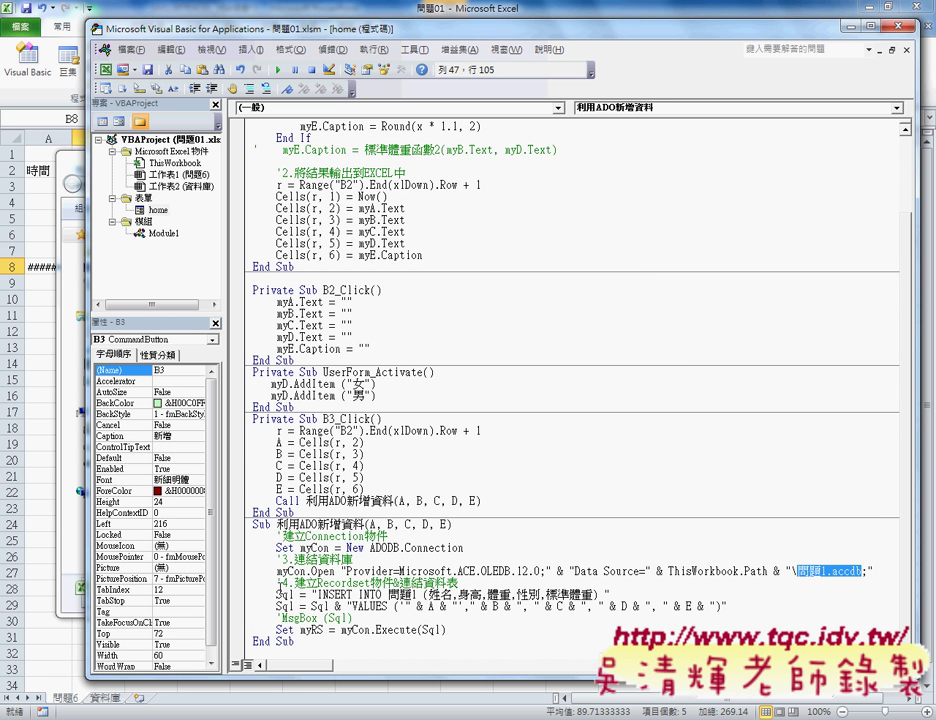
pyautogui.doubleClick(284, 594)
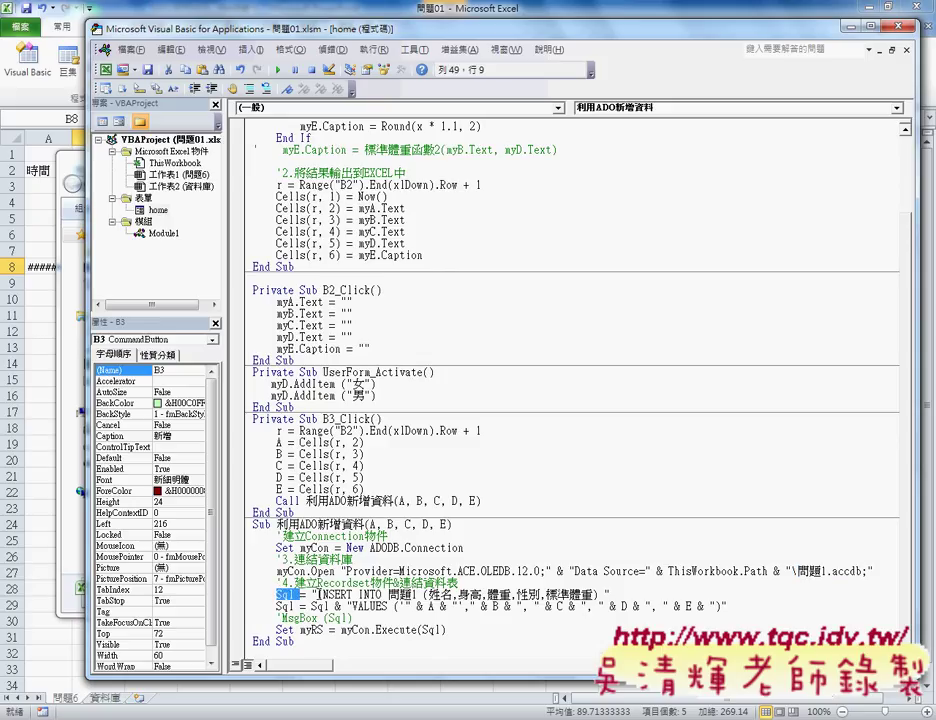
pyautogui.moveTo(317, 594); pyautogui.dragTo(606, 594)
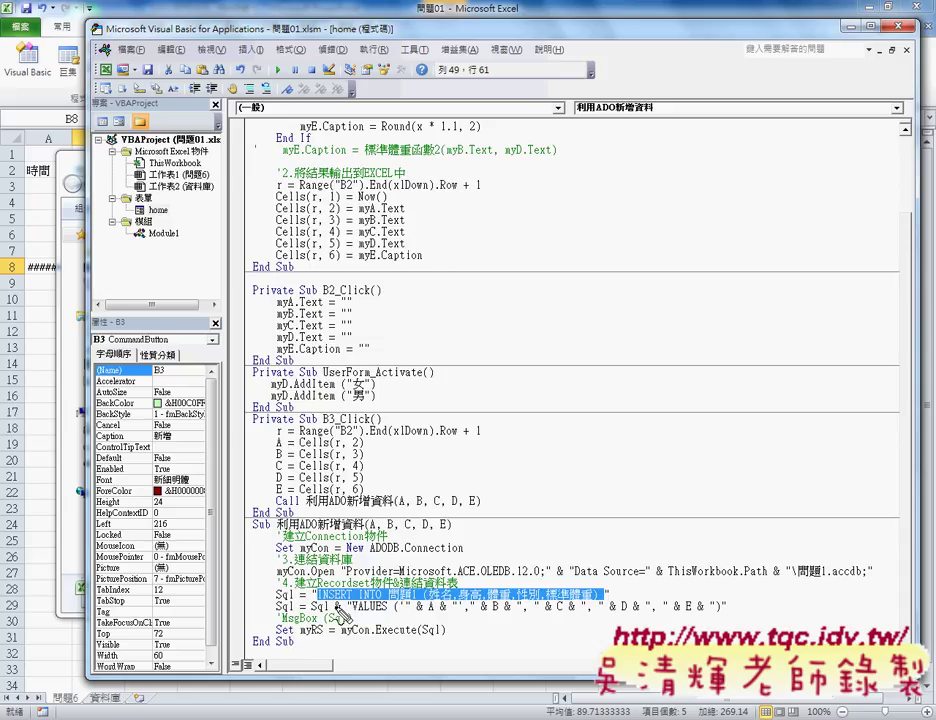
pyautogui.moveTo(323, 604)
pyautogui.mouseDown()
pyautogui.moveTo(573, 620)
pyautogui.moveTo(608, 602)
pyautogui.mouseUp()
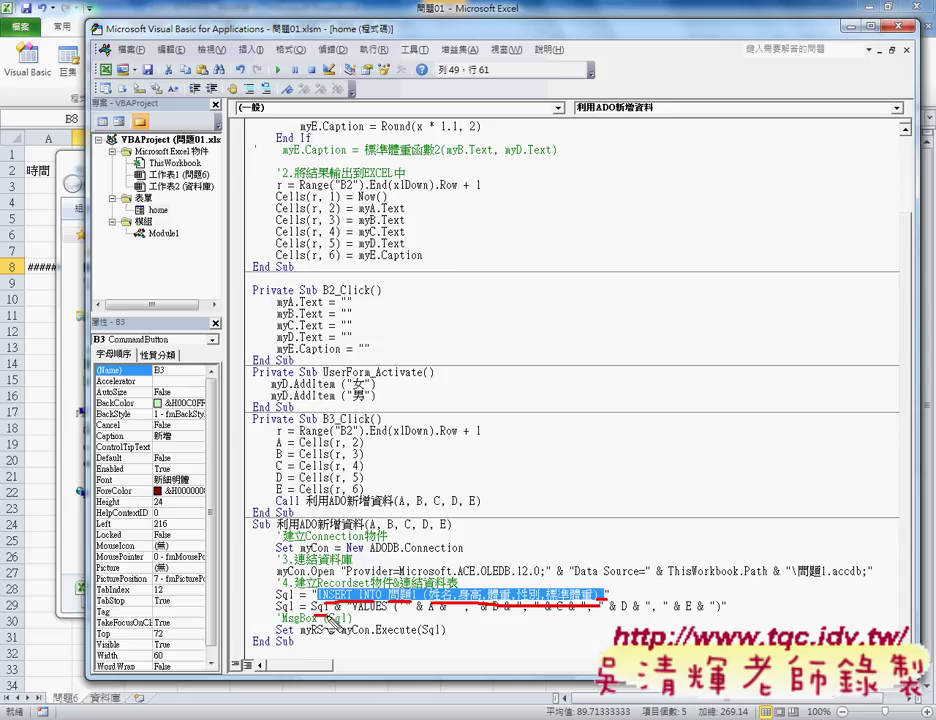
pyautogui.moveTo(272, 593); pyautogui.dragTo(285, 581)
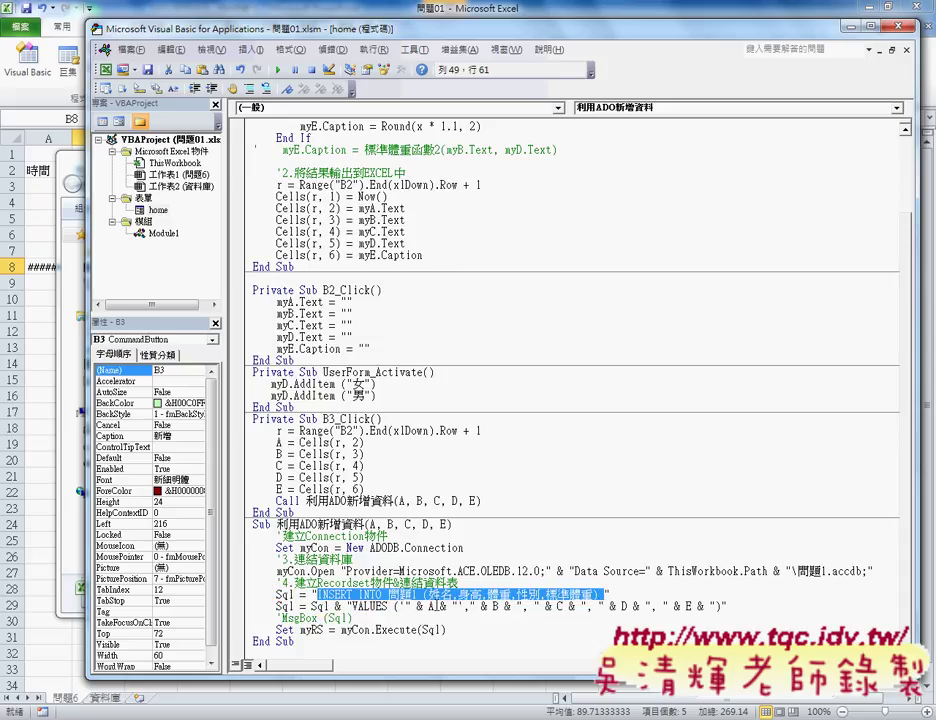
pyautogui.click(441, 606)
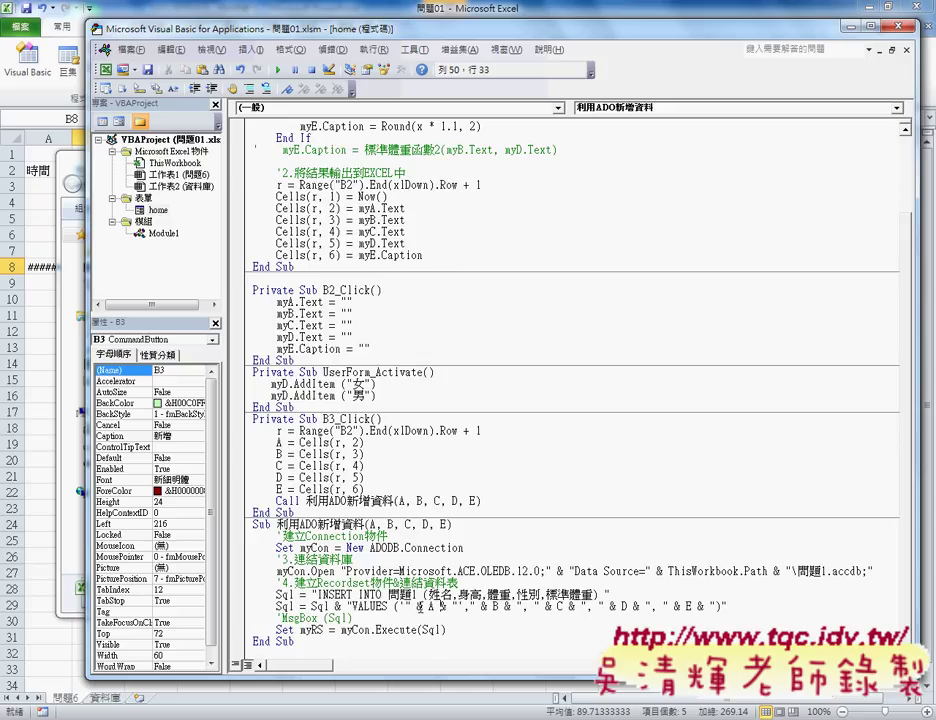
# Wrap the A value in the SQL VALUES string in single quotes
pyautogui.doubleClick(433, 606)
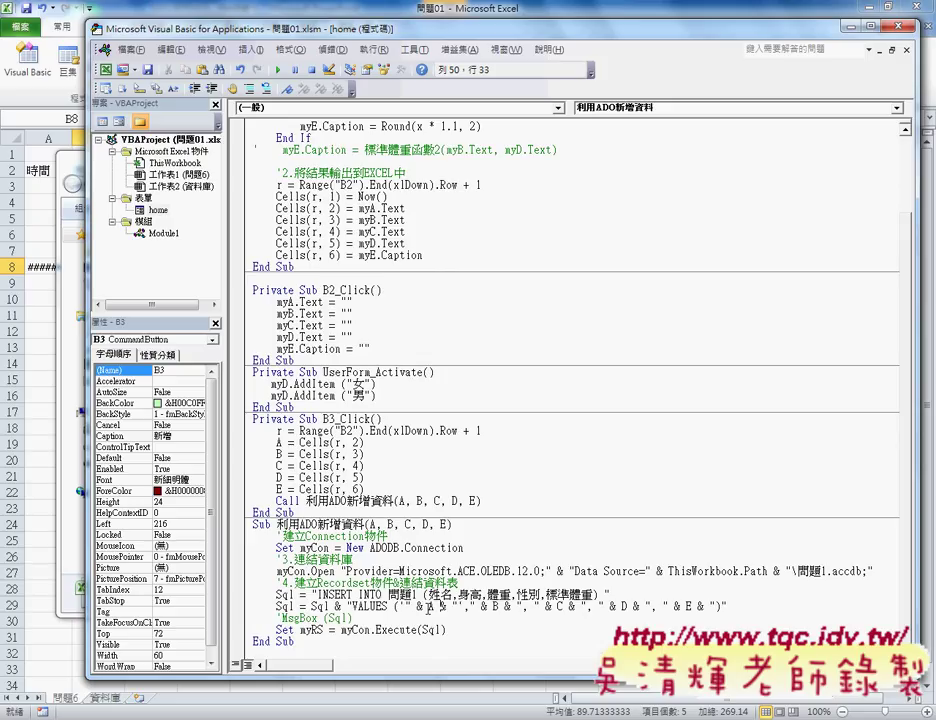
pyautogui.doubleClick(495, 606)
pyautogui.doubleClick(560, 606)
pyautogui.doubleClick(623, 606)
pyautogui.doubleClick(688, 606)
pyautogui.click(704, 606)
pyautogui.click(442, 597)
pyautogui.click(403, 606)
pyautogui.write("'")
pyautogui.click(461, 606)
pyautogui.write("'")
# Wrap the D value in the VALUES string in single quotes too
pyautogui.click(493, 606)
pyautogui.click(560, 606)
pyautogui.click(634, 607)
pyautogui.write("'")
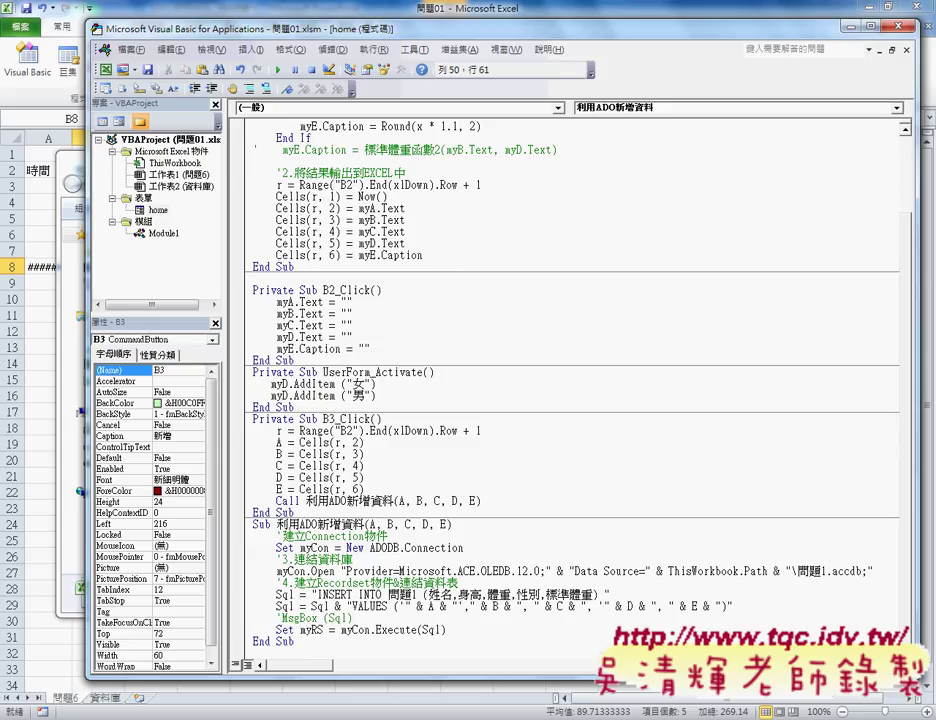
pyautogui.click(684, 605)
pyautogui.write("'")
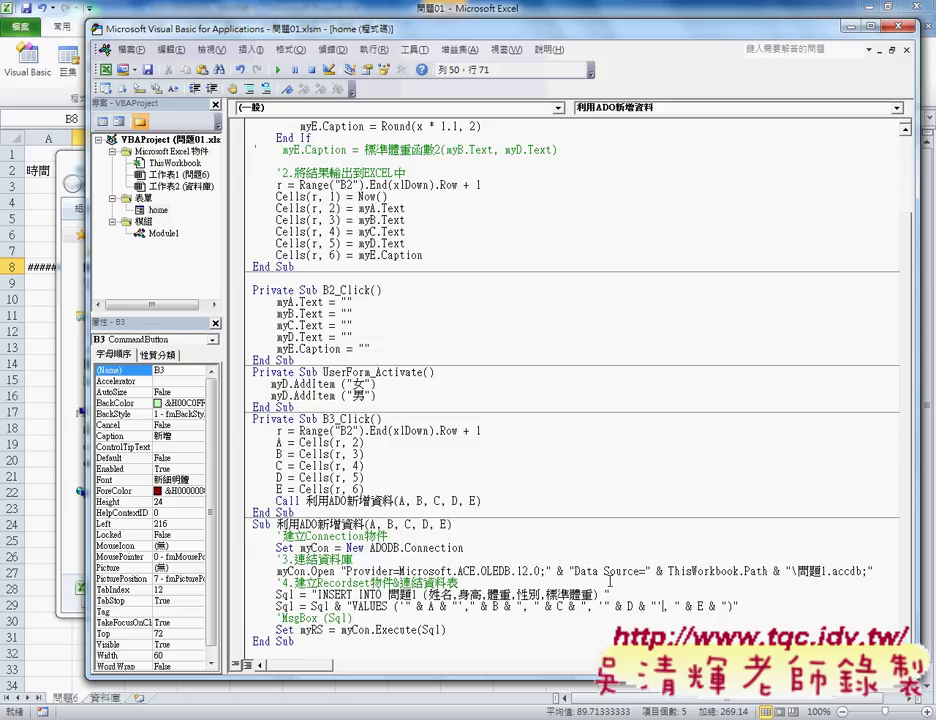
# Select the code from Private Sub B3_Click() through the final End Sub for copying
pyautogui.moveTo(604, 605); pyautogui.dragTo(659, 606)
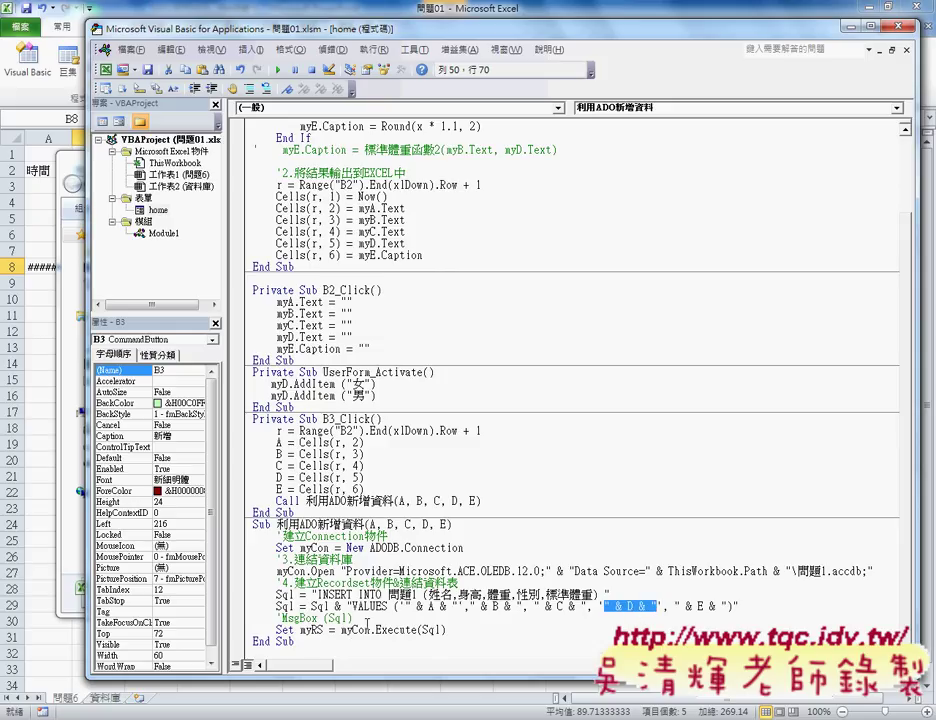
pyautogui.moveTo(341, 630); pyautogui.dragTo(371, 630)
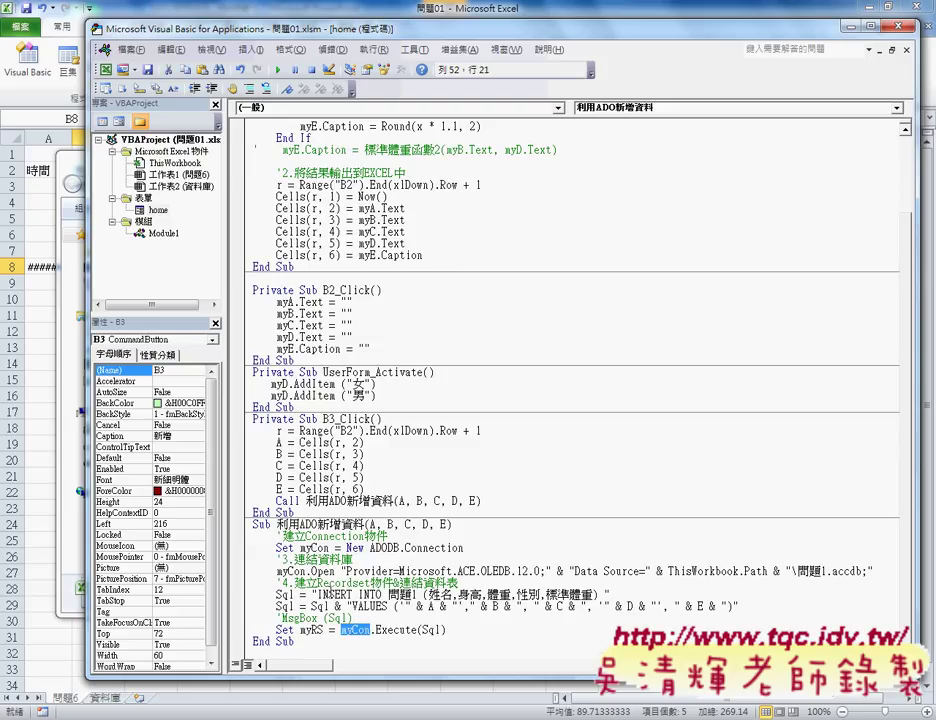
pyautogui.moveTo(421, 630); pyautogui.dragTo(442, 630)
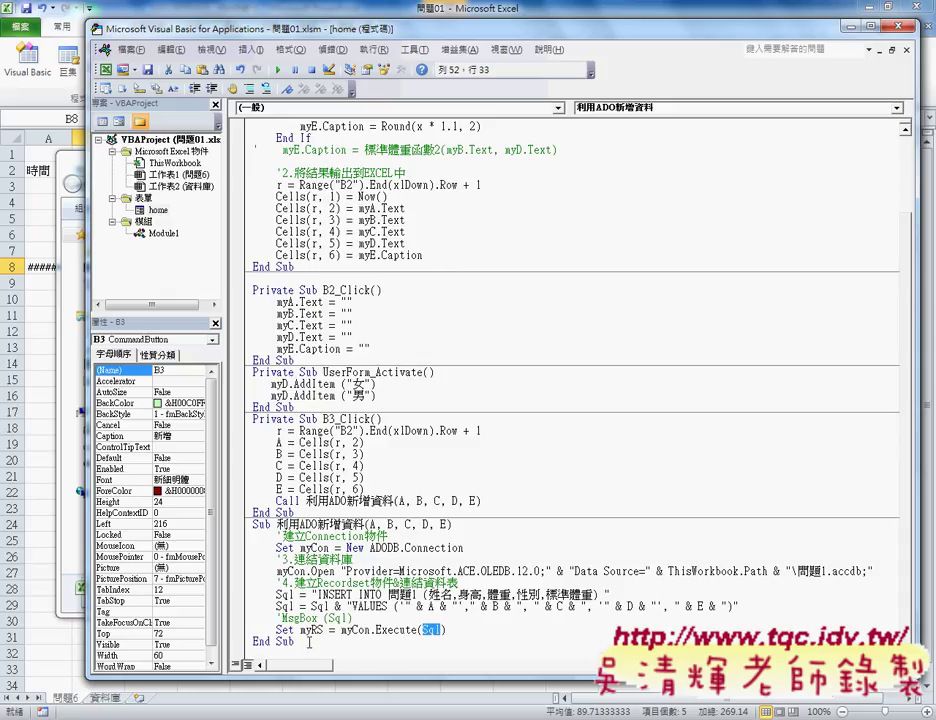
pyautogui.moveTo(300, 641); pyautogui.dragTo(251, 420)
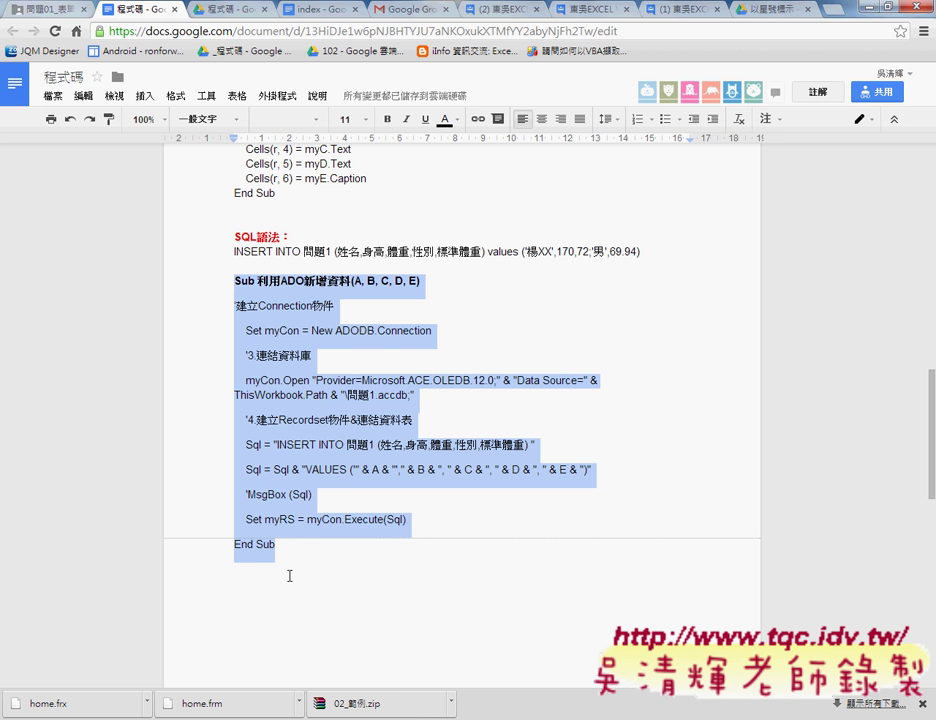
# Replace the old insert code in the 程式碼 document with the copied procedures, unbolded
pyautogui.click(318, 617)
pyautogui.moveTo(231, 498); pyautogui.dragTo(205, 285)
pyautogui.hotkey('ctrl', 'v')
pyautogui.scroll(3, 347, 470)
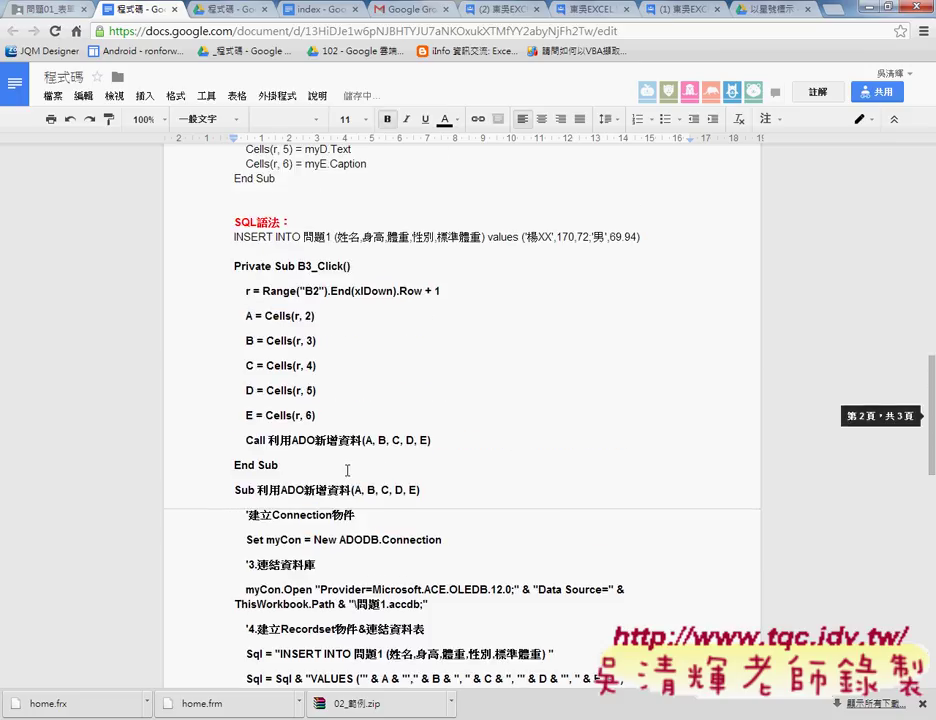
pyautogui.scroll(-3, 347, 470)
pyautogui.moveTo(280, 612)
pyautogui.mouseDown()
pyautogui.moveTo(143, 232)
pyautogui.moveTo(186, 325)
pyautogui.moveTo(200, 307)
pyautogui.mouseUp()
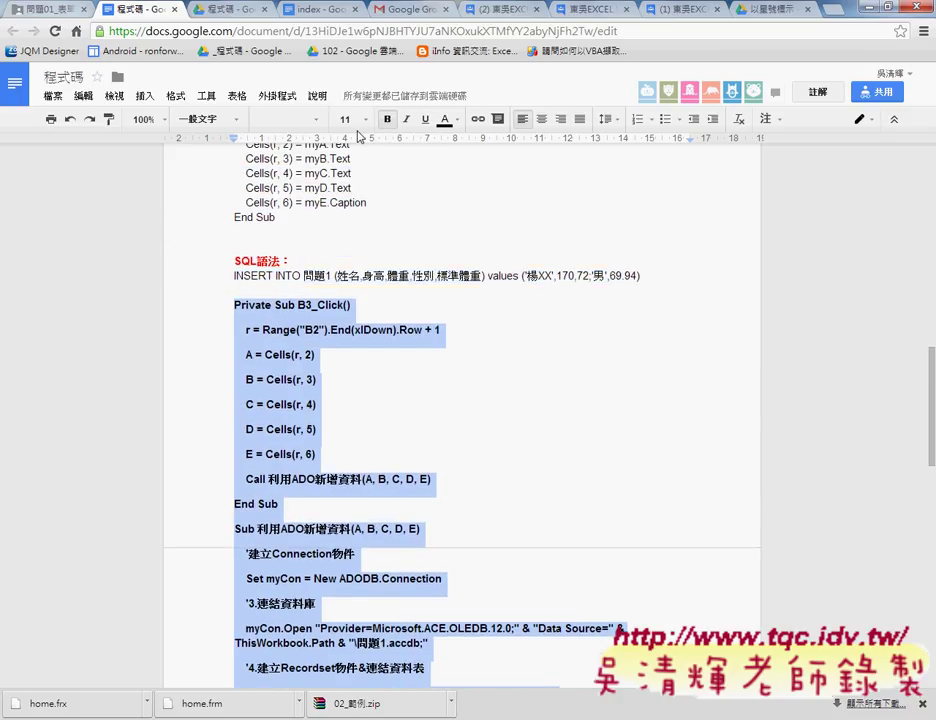
pyautogui.click(387, 119)
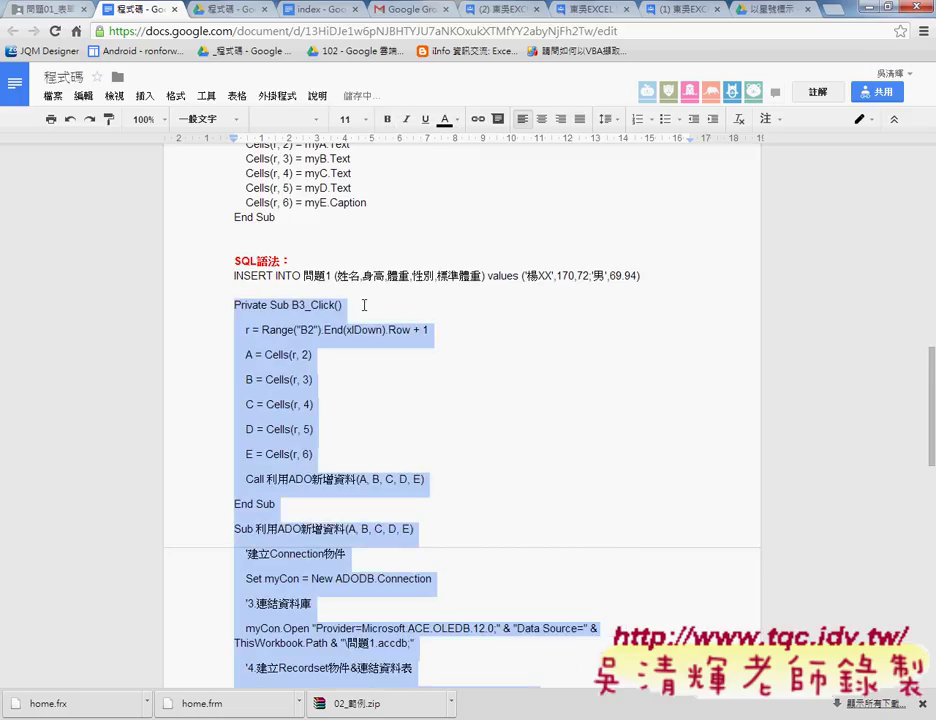
# Make the Private Sub B3_Click() header line bold and red
pyautogui.moveTo(364, 305); pyautogui.dragTo(243, 305)
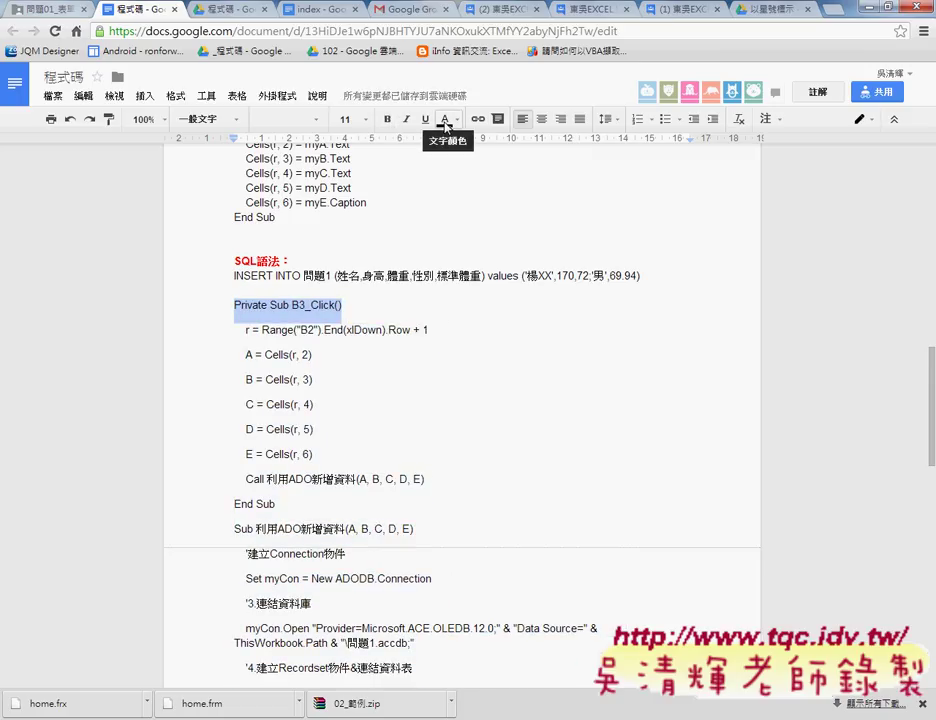
pyautogui.click(401, 122)
pyautogui.click(445, 119)
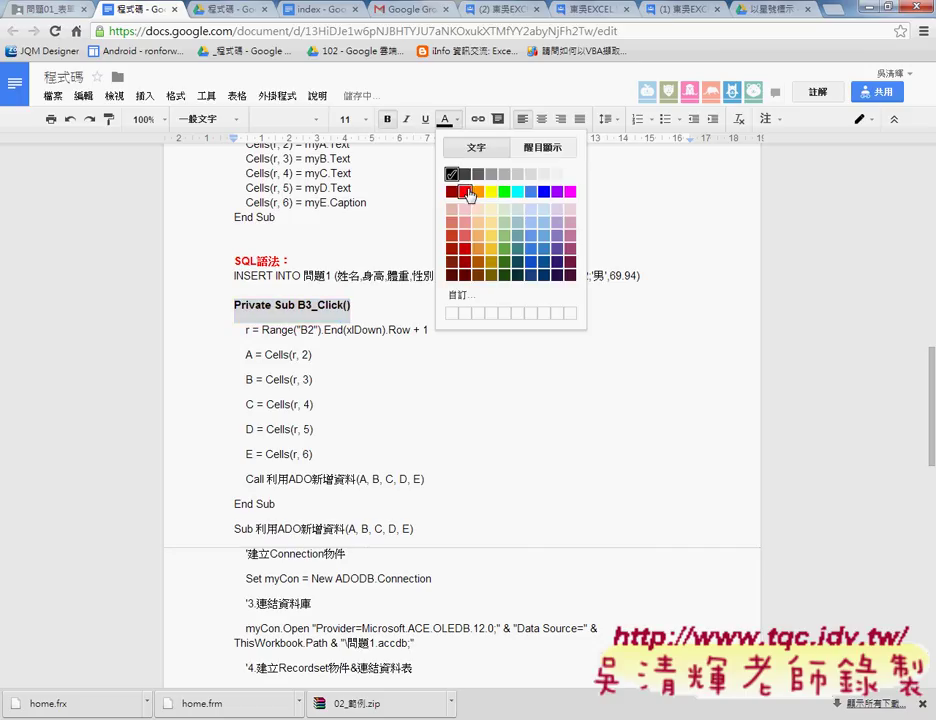
pyautogui.click(471, 189)
# Make the Sub 利用ADO新增資料(A, B, C, D, E) header line red and bold
pyautogui.scroll(-1, 437, 395)
pyautogui.moveTo(415, 456); pyautogui.dragTo(234, 456)
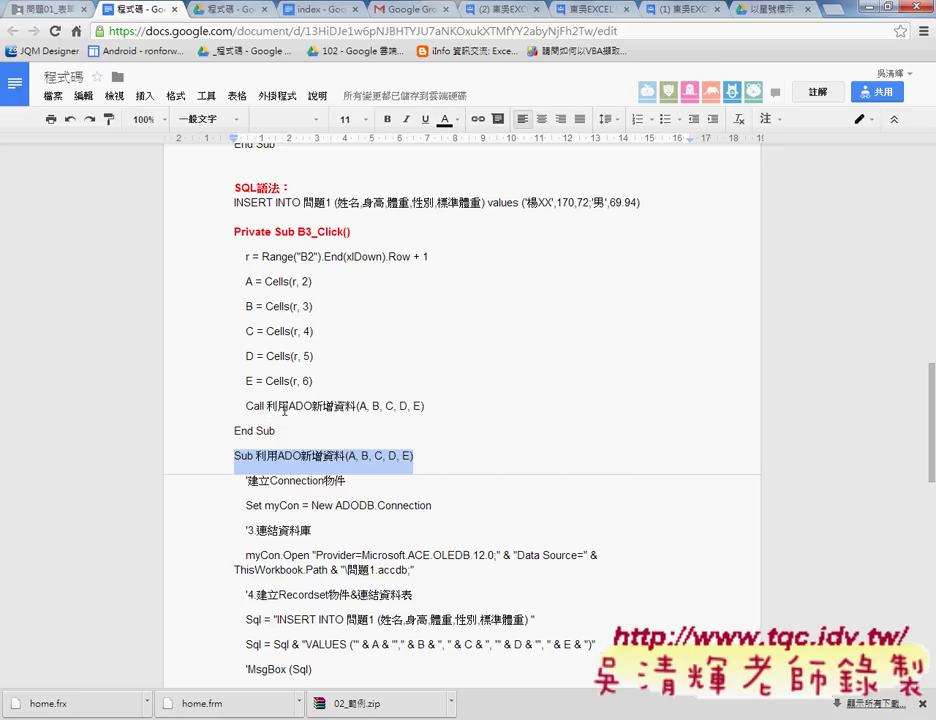
pyautogui.click(445, 119)
pyautogui.click(462, 190)
pyautogui.click(390, 119)
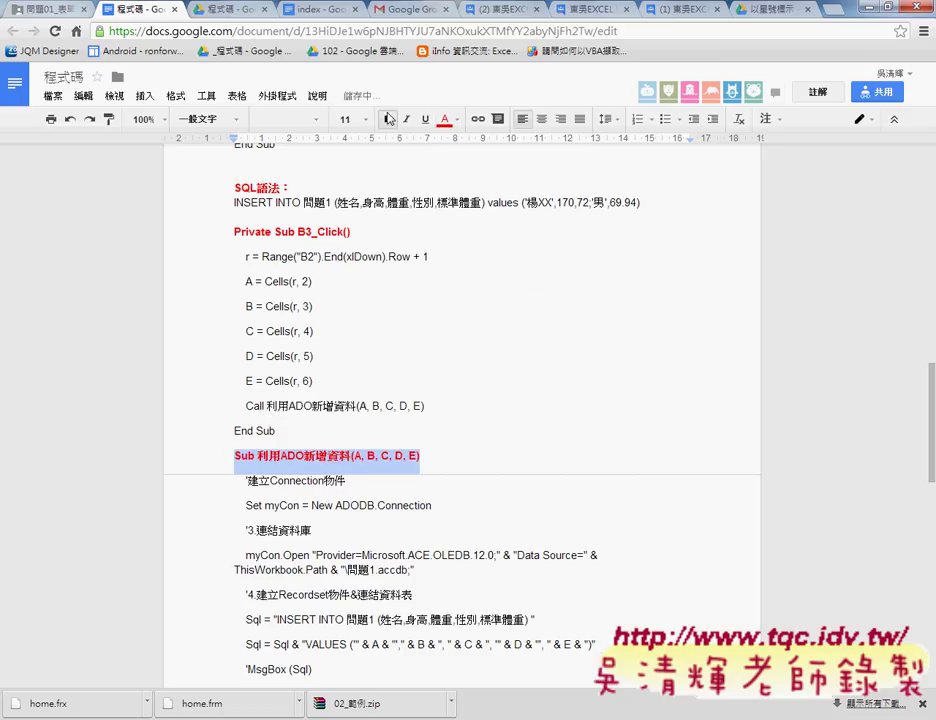